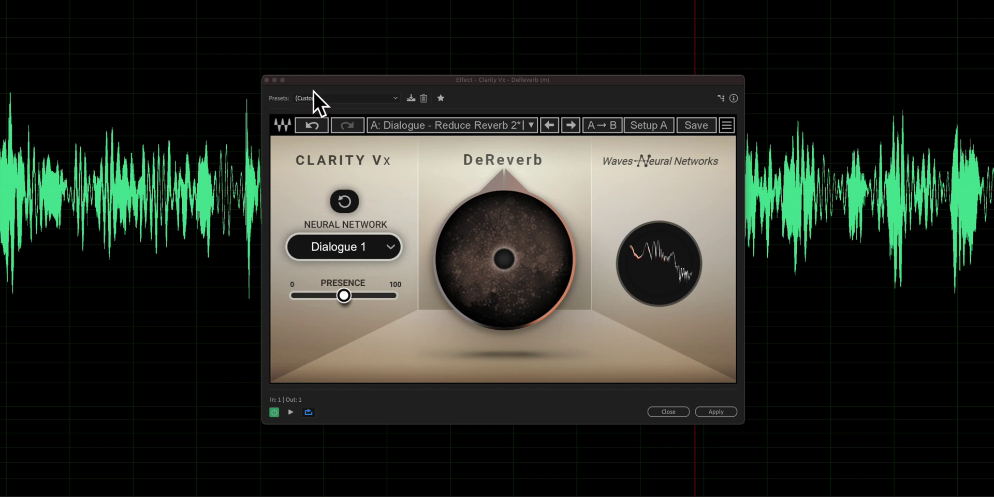
# Turn the DeReverb amount down to about 0 and preview the dialogue with virtually no reverb reduction.
pyautogui.moveTo(511, 218); pyautogui.dragTo(511, 290)
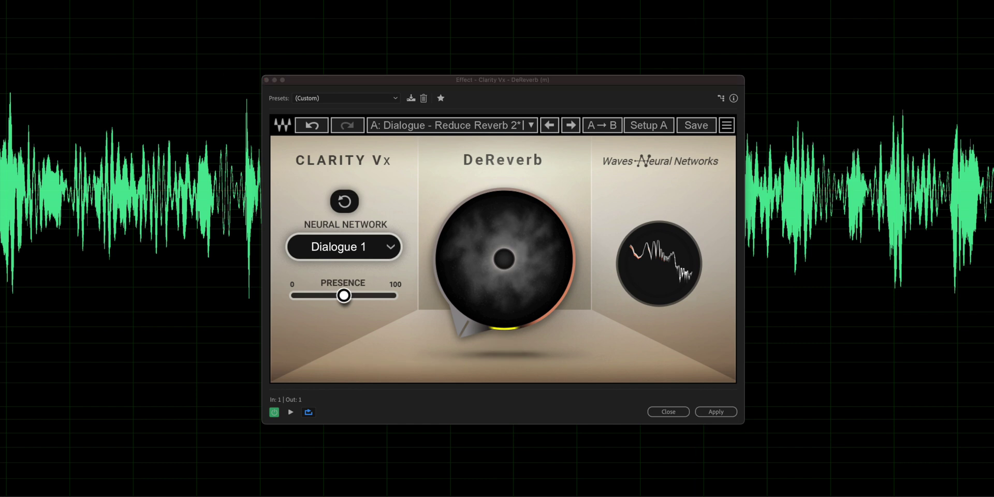
pyautogui.press('space')
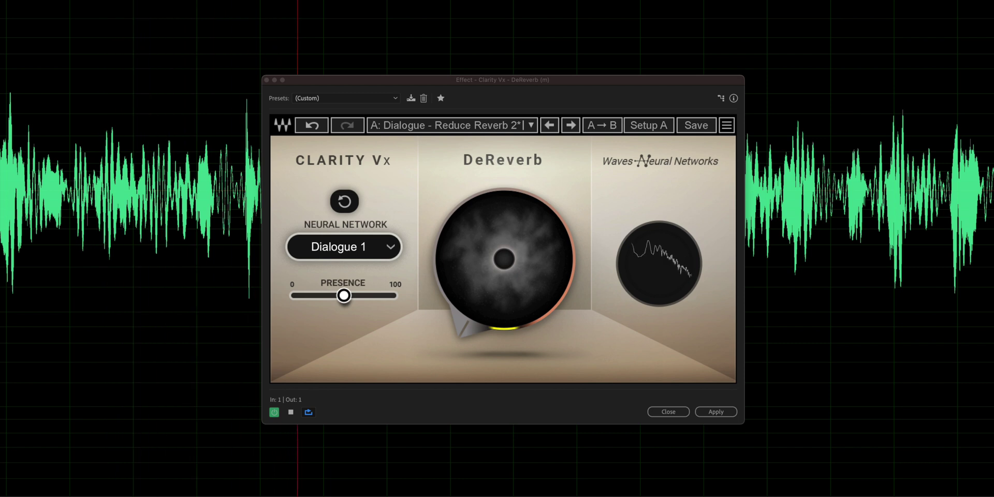
pyautogui.press('space')
pyautogui.moveTo(499, 290)
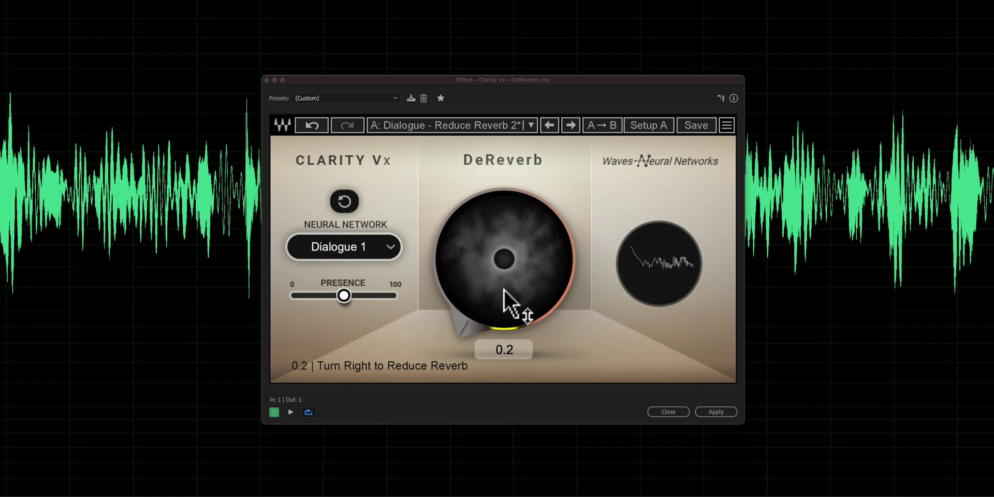
pyautogui.moveTo(484, 288); pyautogui.dragTo(485, 290)
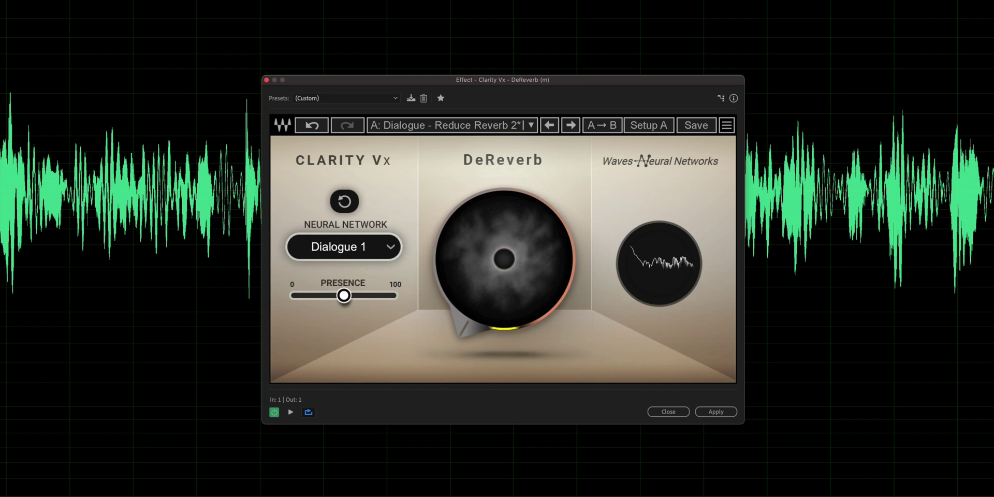
# Preview the dialogue while changing the DeReverb amount to about 51, 100, 50 and 72, and finally back to about 50.
pyautogui.press('space')
pyautogui.moveTo(483, 303); pyautogui.dragTo(489, 173)
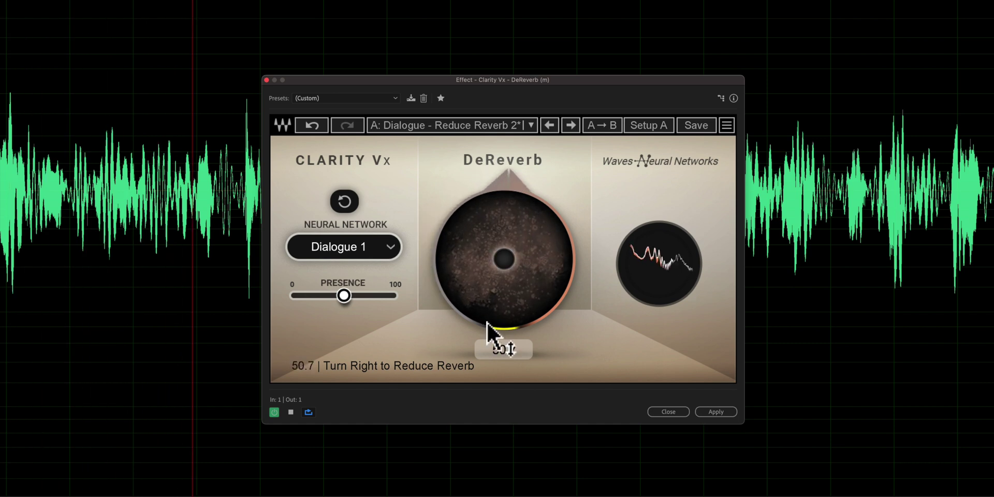
pyautogui.moveTo(496, 288); pyautogui.dragTo(496, 176)
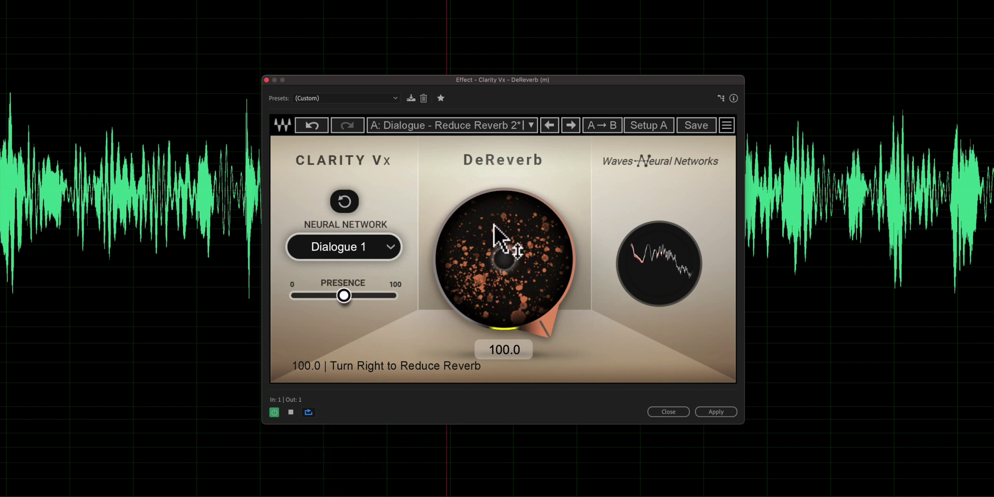
pyautogui.moveTo(495, 228); pyautogui.dragTo(494, 317)
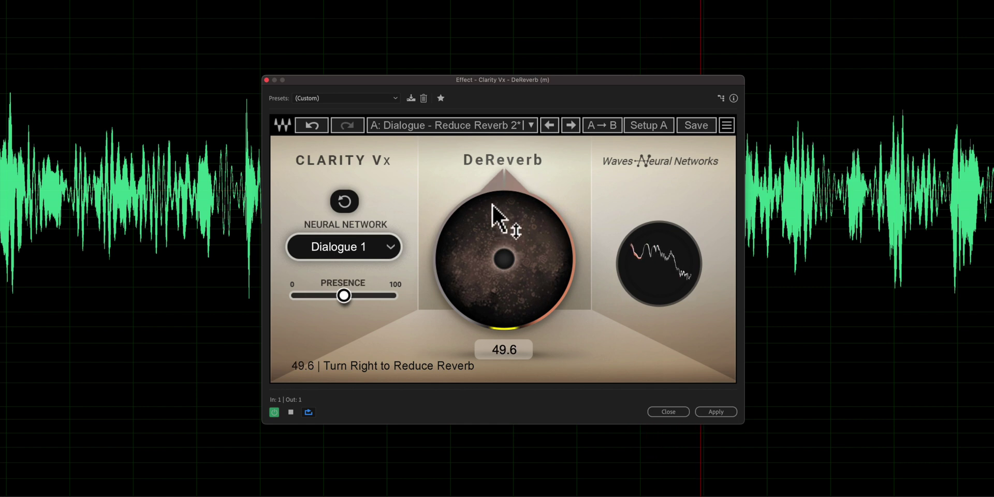
pyautogui.moveTo(489, 227); pyautogui.dragTo(490, 187)
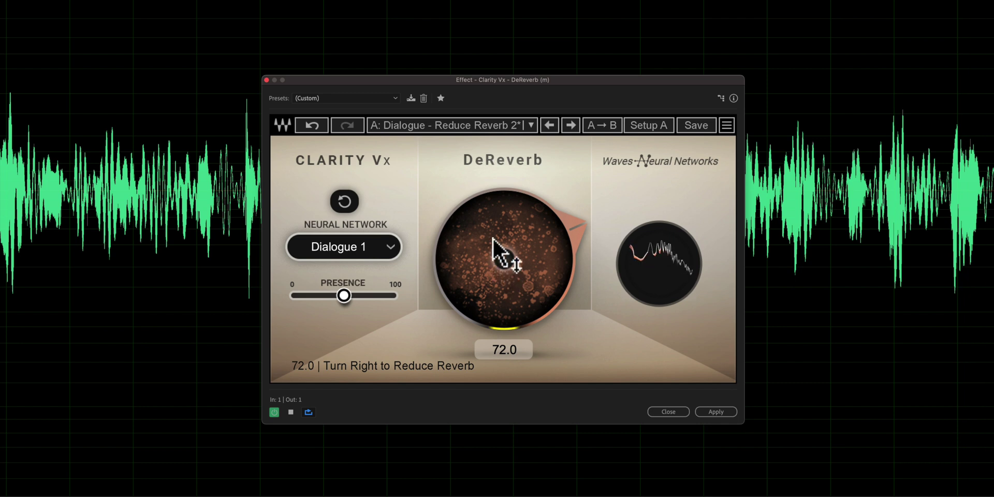
pyautogui.moveTo(488, 223); pyautogui.dragTo(488, 264)
pyautogui.press('space')
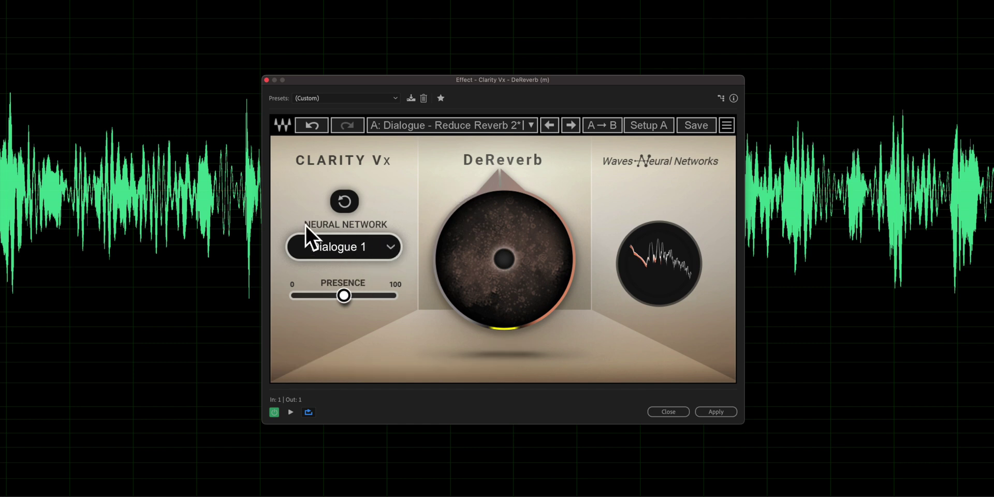
# Select the Dialogue 2 neural network and preview it with the DeReverb amount at 100 and at about 69.
pyautogui.click(390, 247)
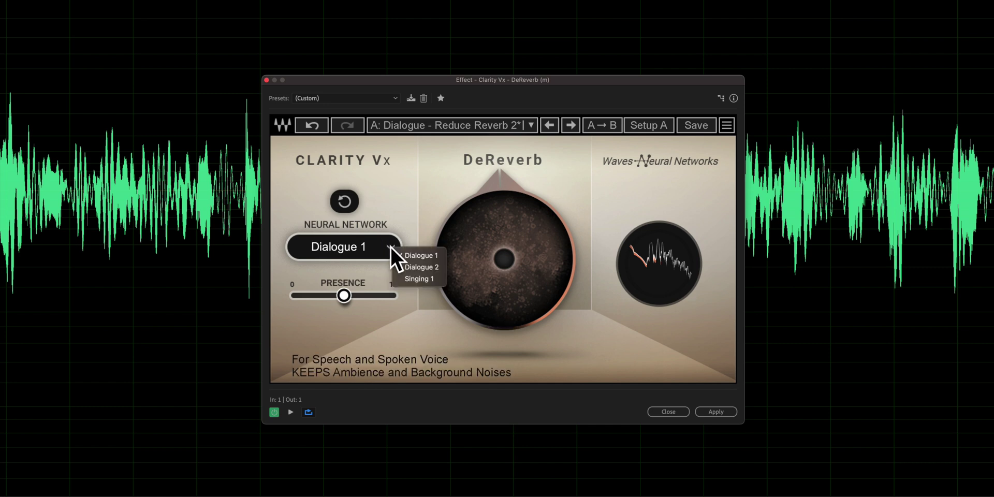
pyautogui.click(436, 267)
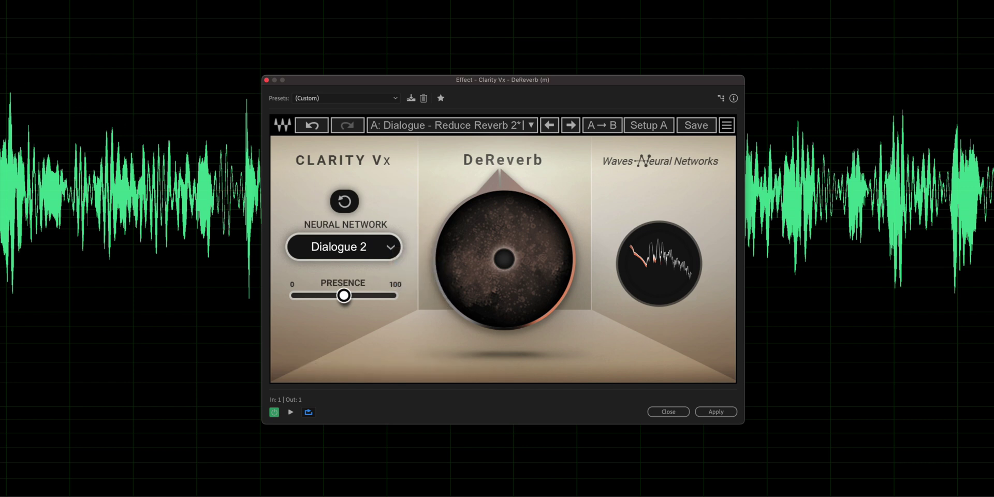
pyautogui.press('space')
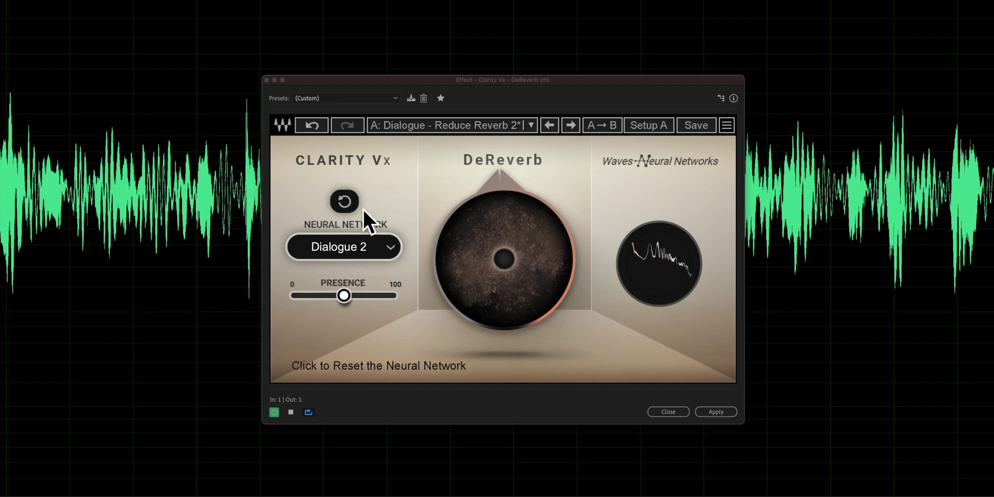
pyautogui.moveTo(534, 245); pyautogui.dragTo(534, 310)
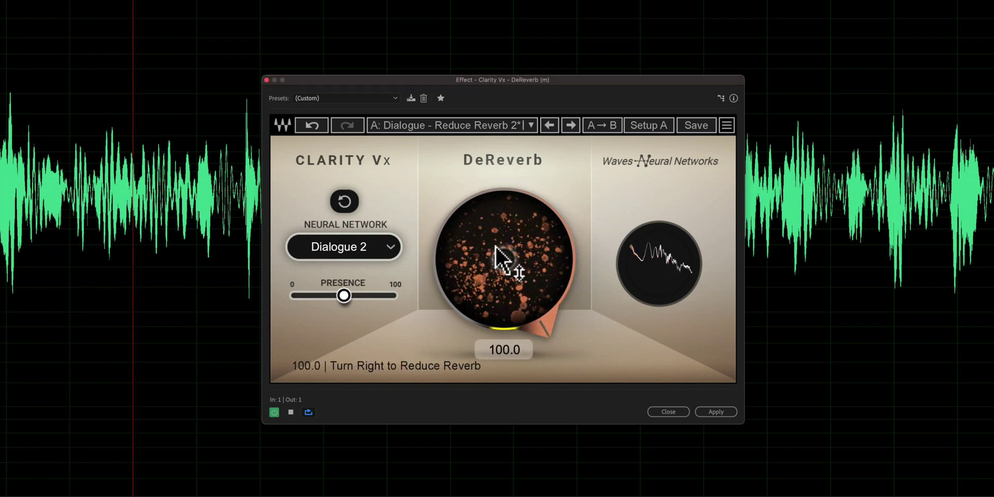
pyautogui.moveTo(495, 247)
pyautogui.mouseDown()
pyautogui.moveTo(496, 207)
pyautogui.moveTo(495, 244)
pyautogui.mouseUp()
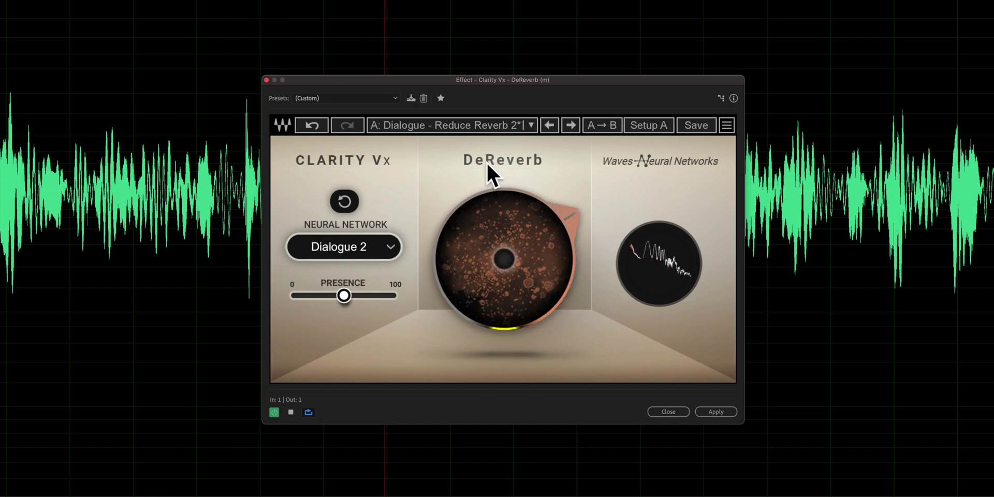
pyautogui.moveTo(495, 216)
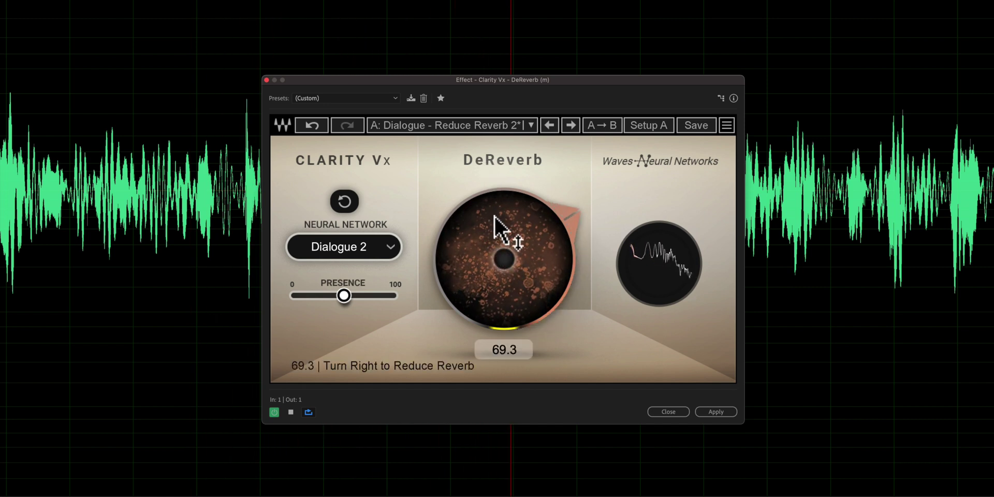
pyautogui.press('space')
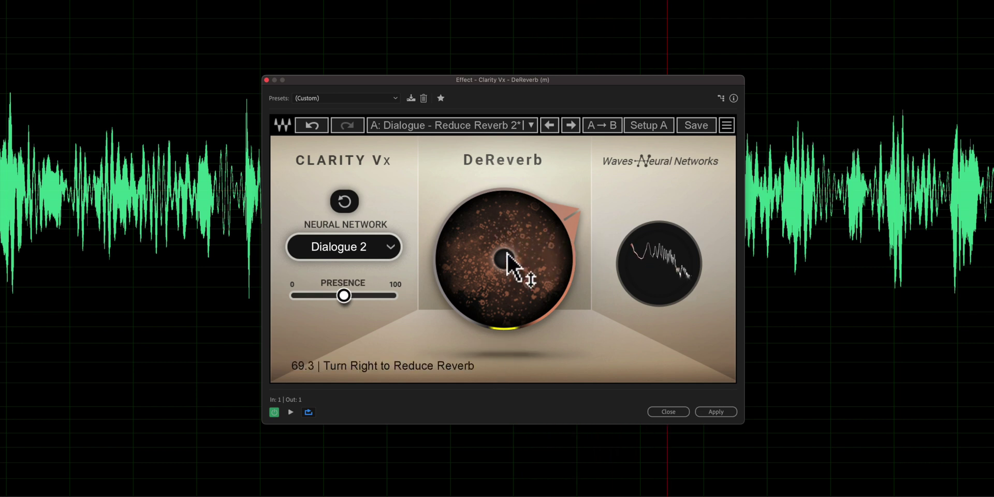
# Select the Singing 1 neural network and preview it with DeReverb raised from minimum to about 70, then 100, and lowered to about 50.
pyautogui.click(387, 247)
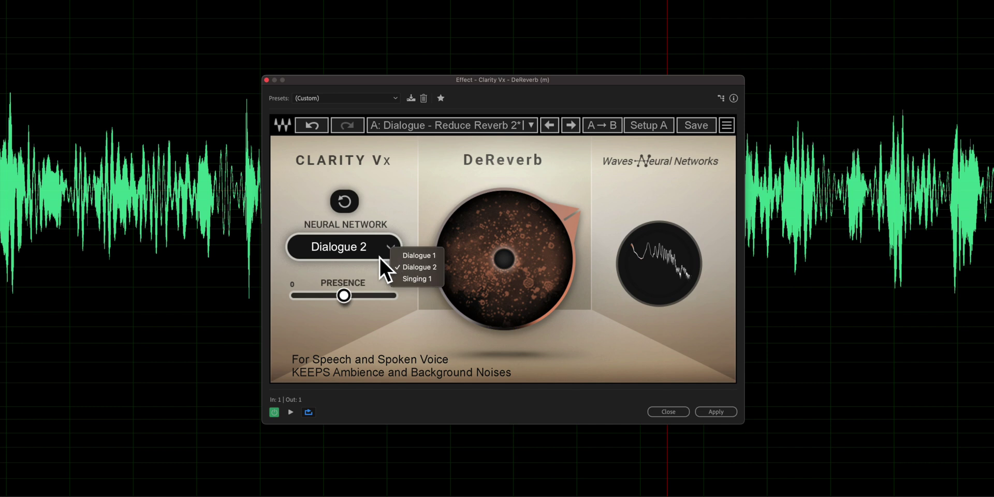
pyautogui.click(412, 277)
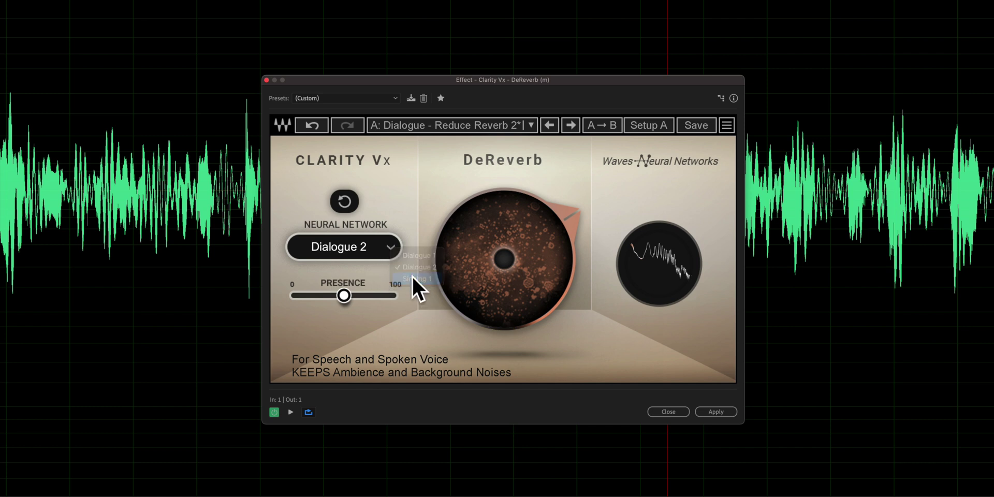
pyautogui.moveTo(510, 229); pyautogui.dragTo(510, 316)
pyautogui.moveTo(475, 228); pyautogui.dragTo(480, 228)
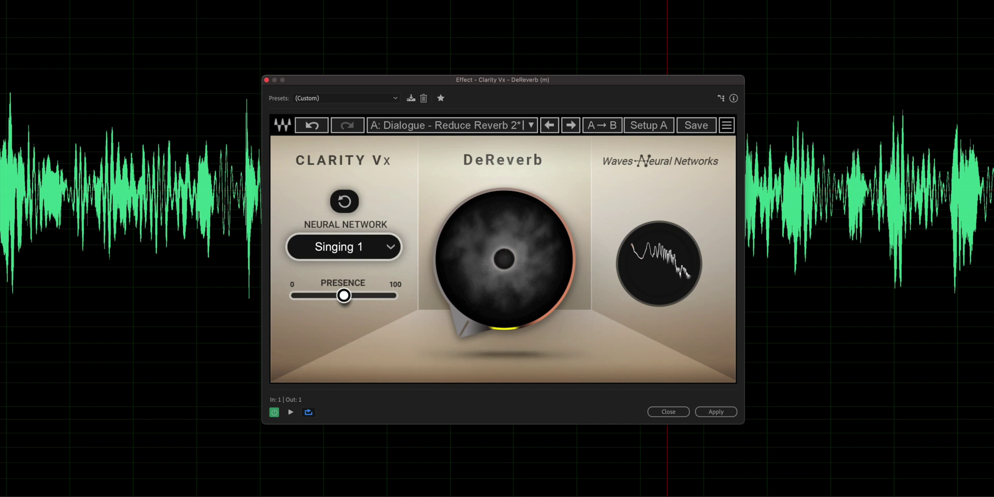
pyautogui.press('space')
pyautogui.moveTo(493, 265); pyautogui.dragTo(493, 233)
pyautogui.moveTo(472, 280); pyautogui.dragTo(472, 267)
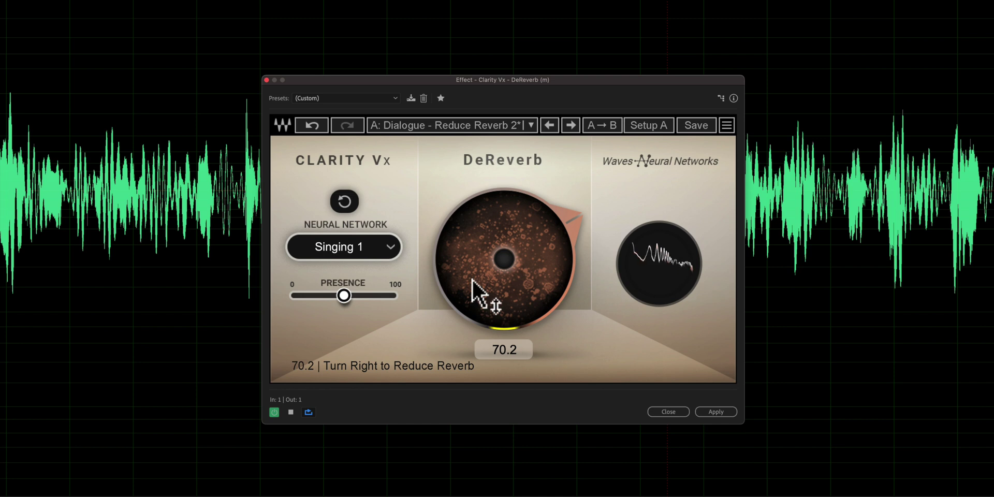
pyautogui.moveTo(479, 293); pyautogui.dragTo(479, 273)
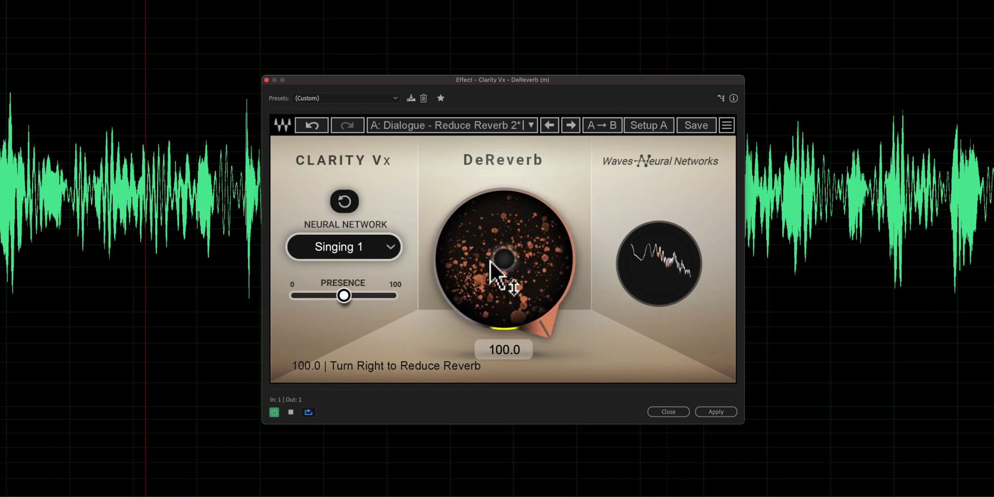
pyautogui.moveTo(485, 218); pyautogui.dragTo(486, 251)
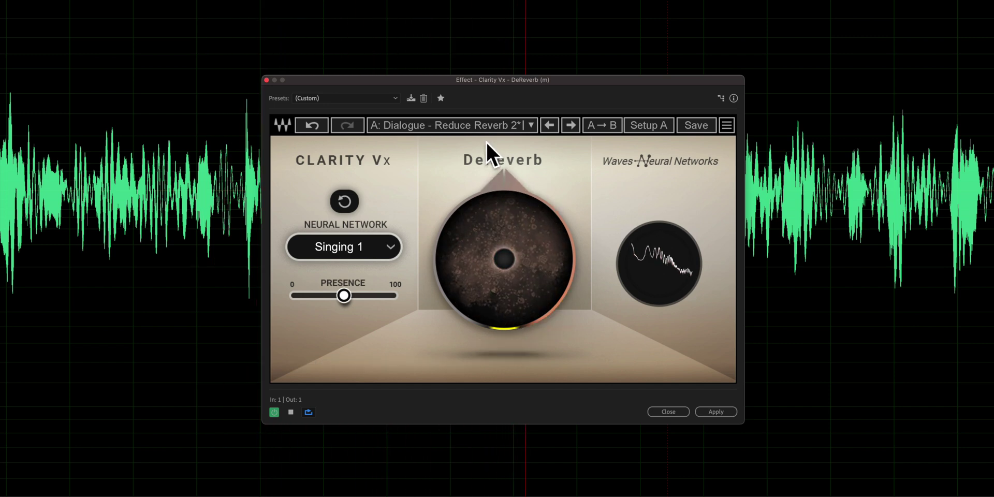
# Switch the neural network back to Dialogue 2.
pyautogui.moveTo(377, 249)
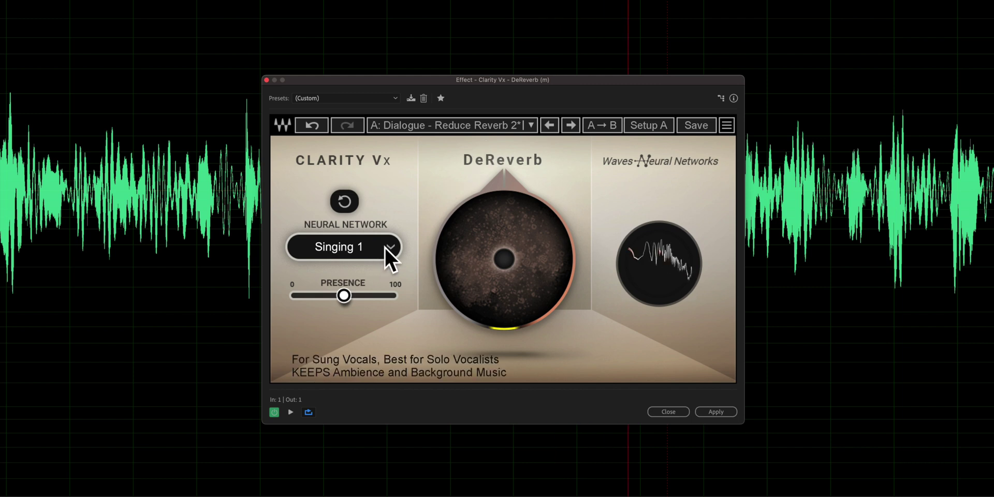
pyautogui.click(384, 247)
pyautogui.click(391, 247)
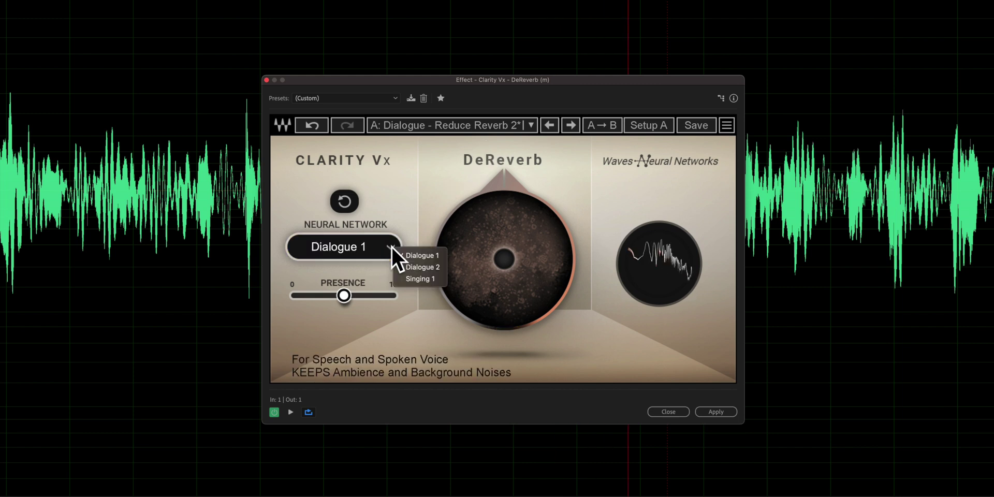
pyautogui.click(423, 267)
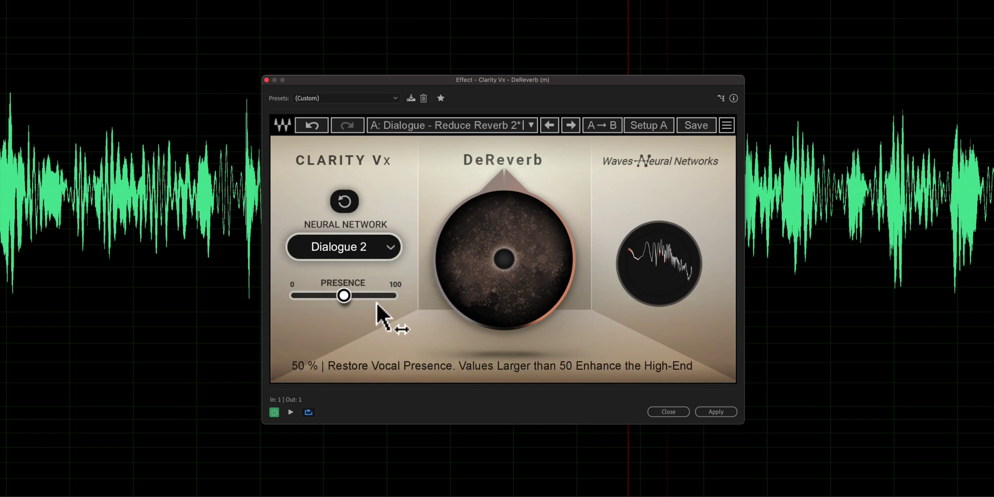
# Preview the audio while raising Presence to 100% and lowering it to 69%.
pyautogui.moveTo(342, 300)
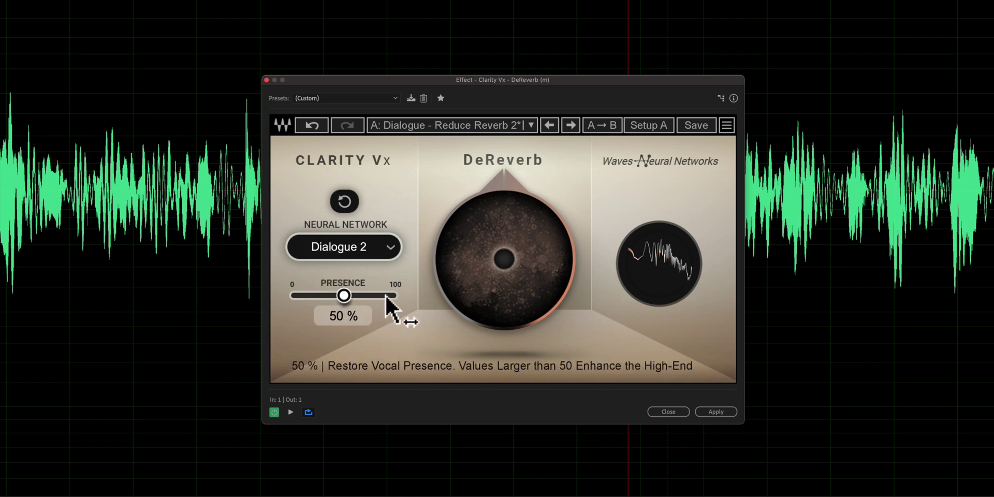
pyautogui.press('space')
pyautogui.moveTo(343, 296); pyautogui.dragTo(390, 292)
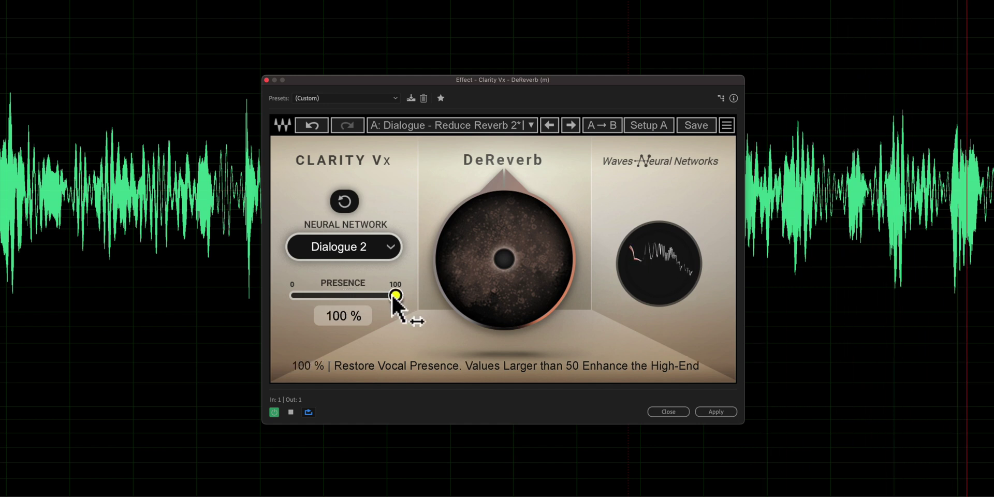
pyautogui.moveTo(392, 296); pyautogui.dragTo(364, 295)
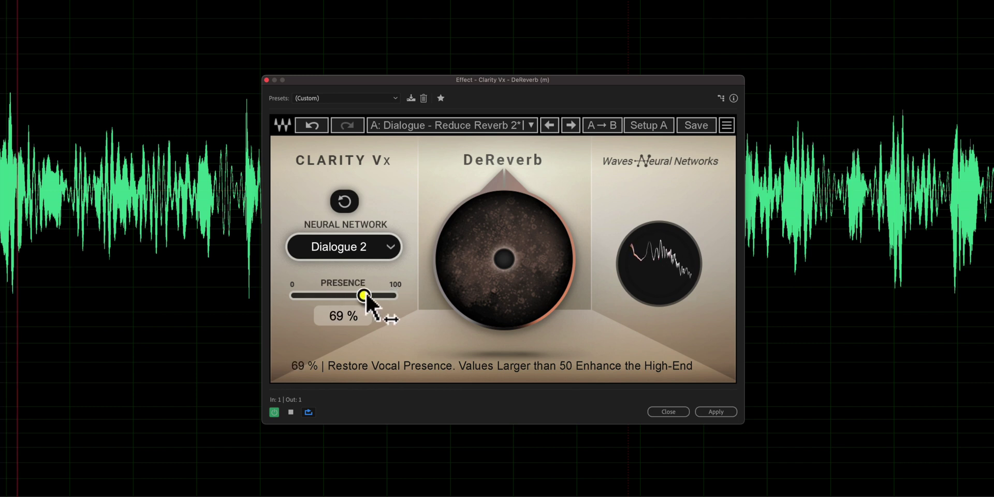
# Raise the DeReverb amount to about 70 and return Presence to 50%.
pyautogui.moveTo(507, 219)
pyautogui.moveTo(508, 219); pyautogui.dragTo(508, 197)
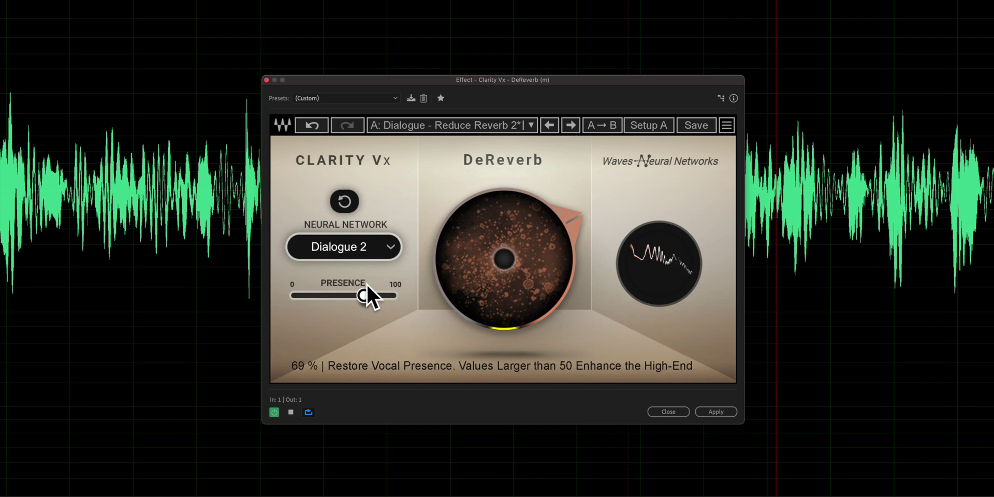
pyautogui.moveTo(365, 294); pyautogui.dragTo(343, 294)
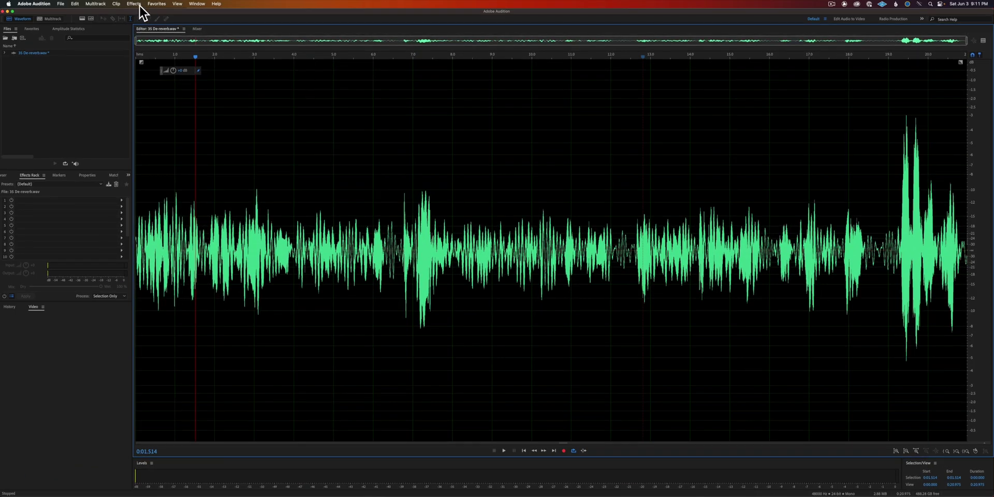
# Open the iZotope RX 10 De-reverb Audio Unit effect for the waveform.
pyautogui.click(134, 4)
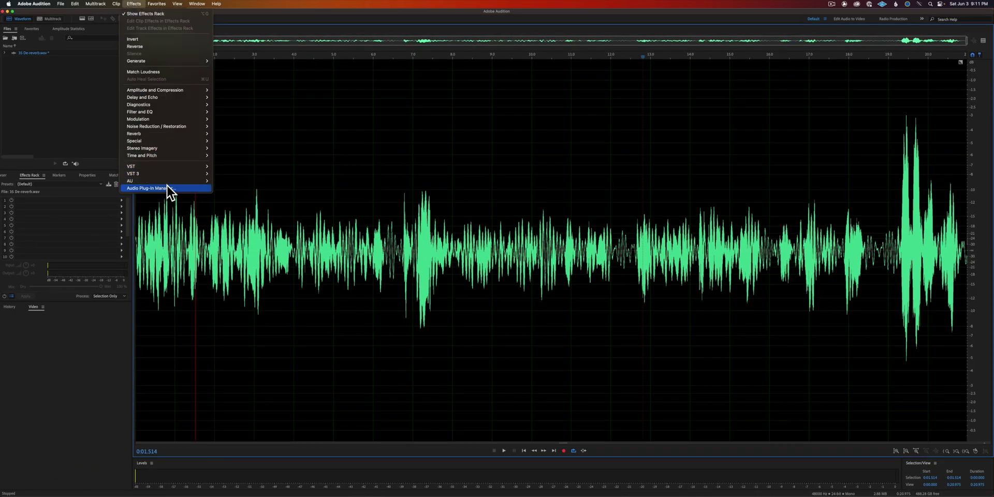
pyautogui.moveTo(179, 182)
pyautogui.moveTo(228, 210)
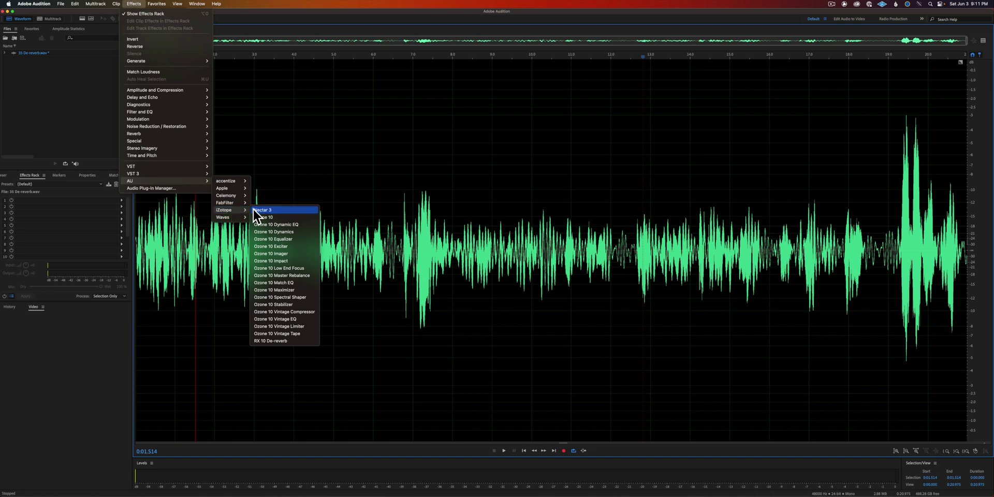
pyautogui.click(290, 341)
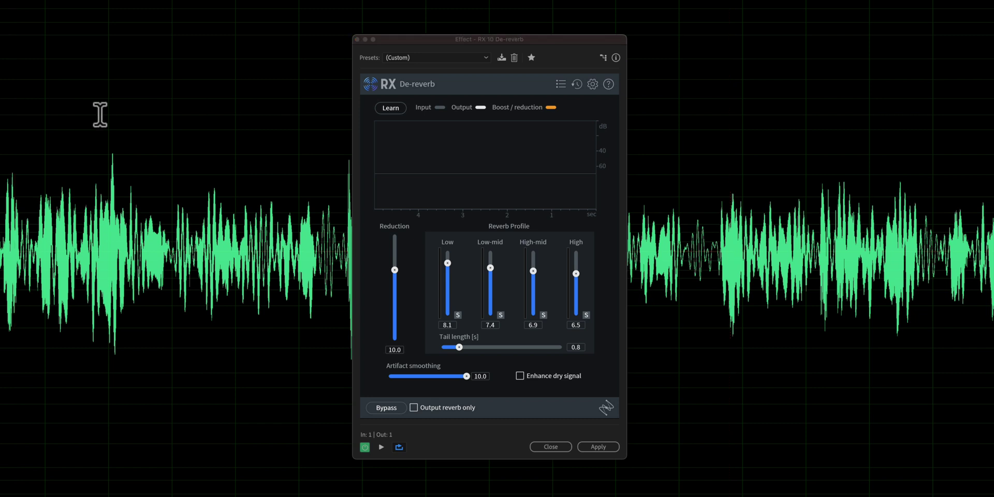
# Activate Learn in RX De-reverb, and load the (Default) preset to reset the reverb profile and reduction settings.
pyautogui.click(388, 108)
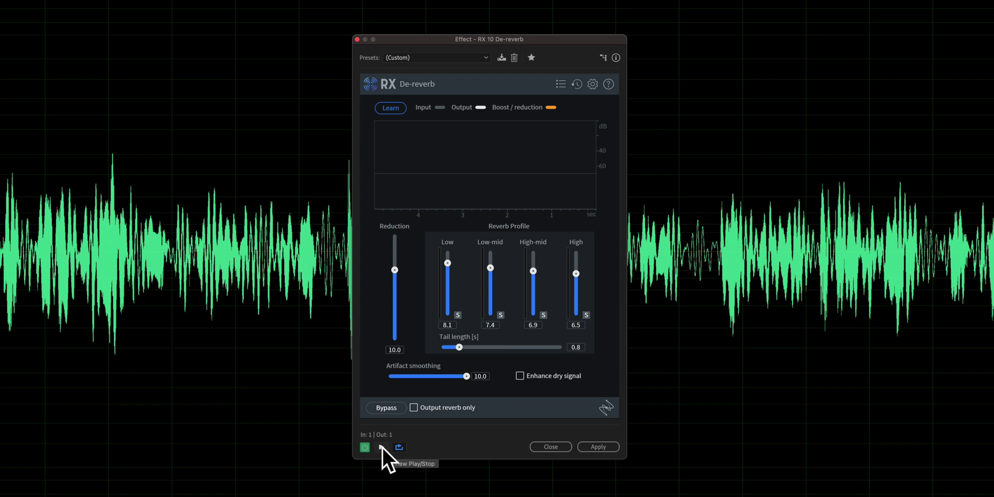
pyautogui.click(473, 58)
pyautogui.click(412, 69)
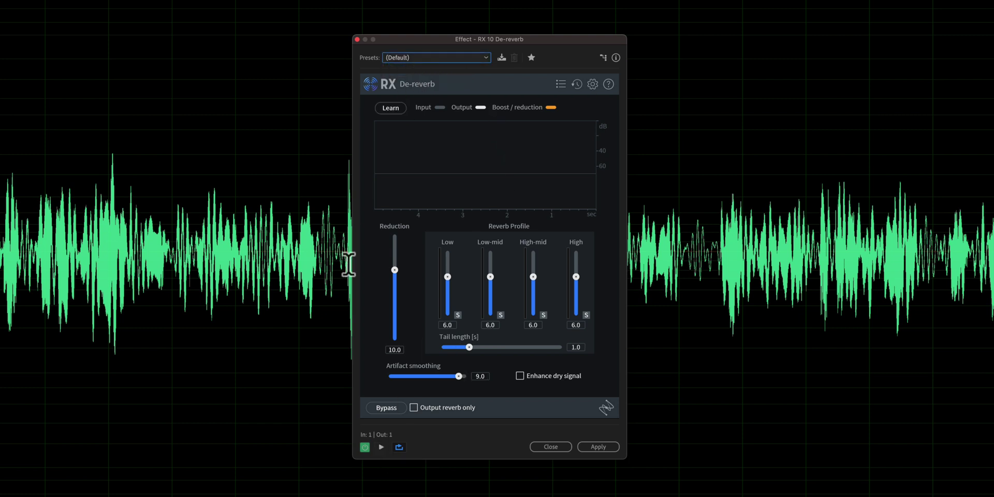
# Learn the reverb profile from a played section of the recording, stopping playback and ending Learn to capture the settings.
pyautogui.click(382, 106)
pyautogui.click(381, 448)
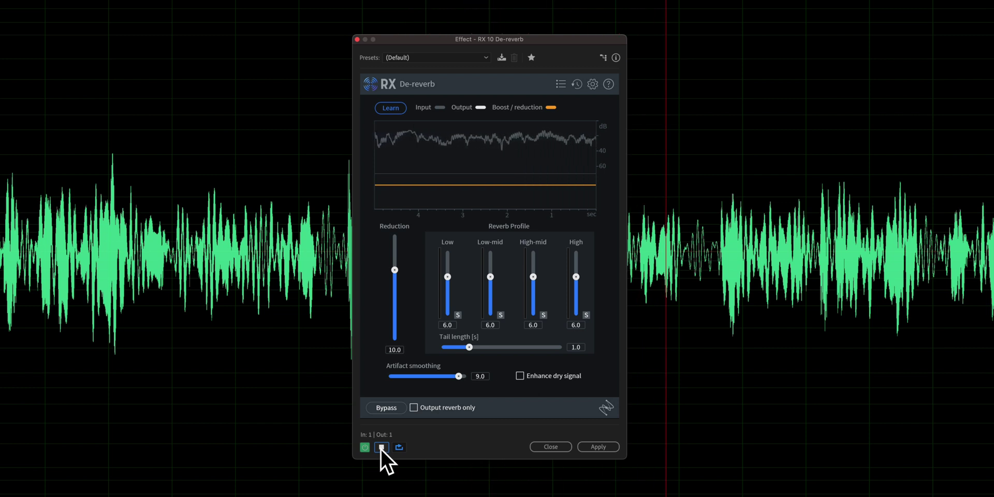
pyautogui.click(381, 447)
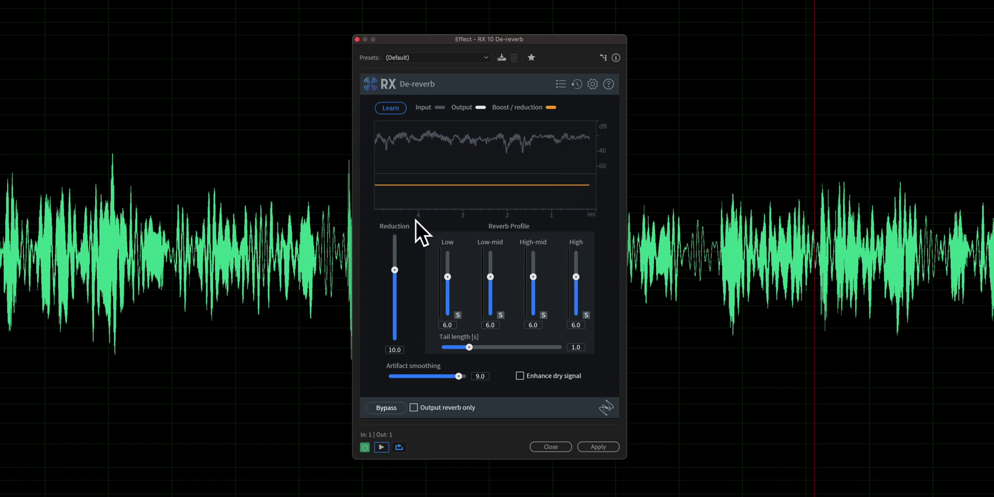
pyautogui.click(388, 108)
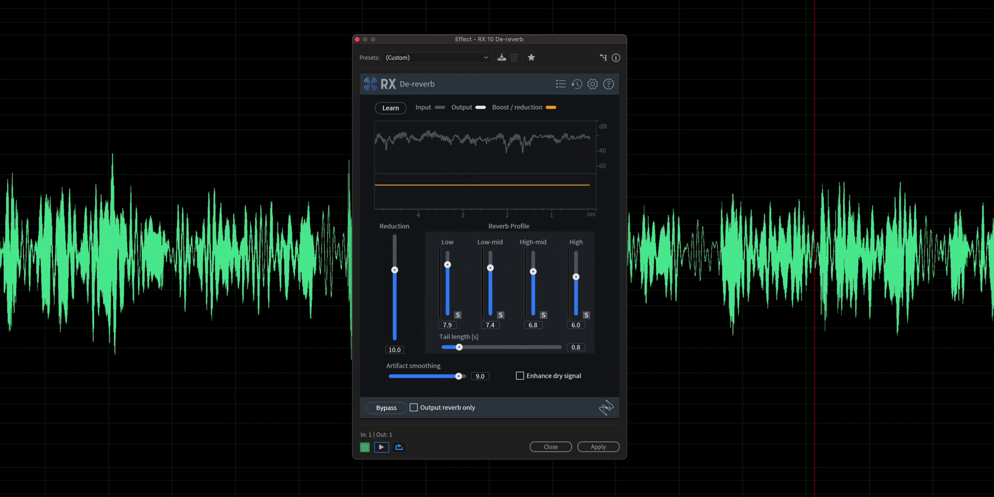
pyautogui.click(1, 150)
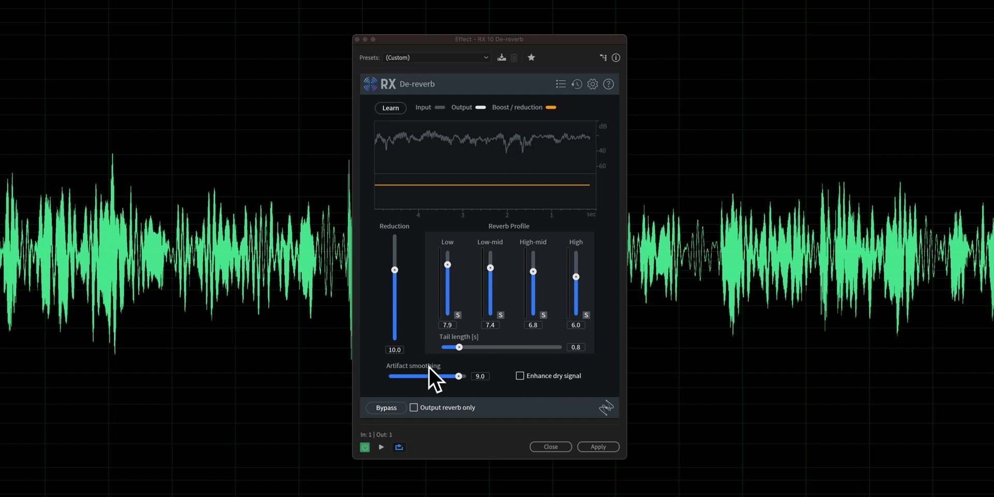
# Preview the audio while raising Reduction to 20.0 and lowering it to about 12.1.
pyautogui.click(382, 447)
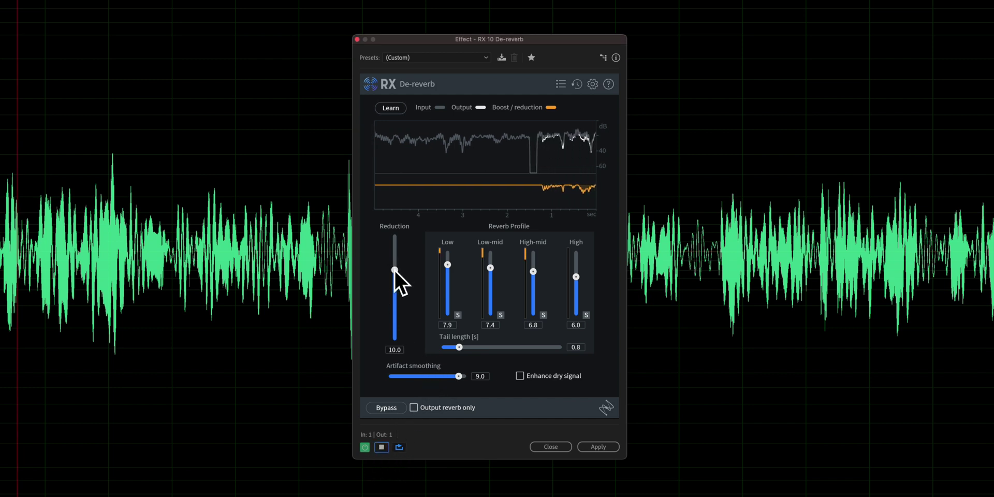
pyautogui.moveTo(393, 270); pyautogui.dragTo(396, 234)
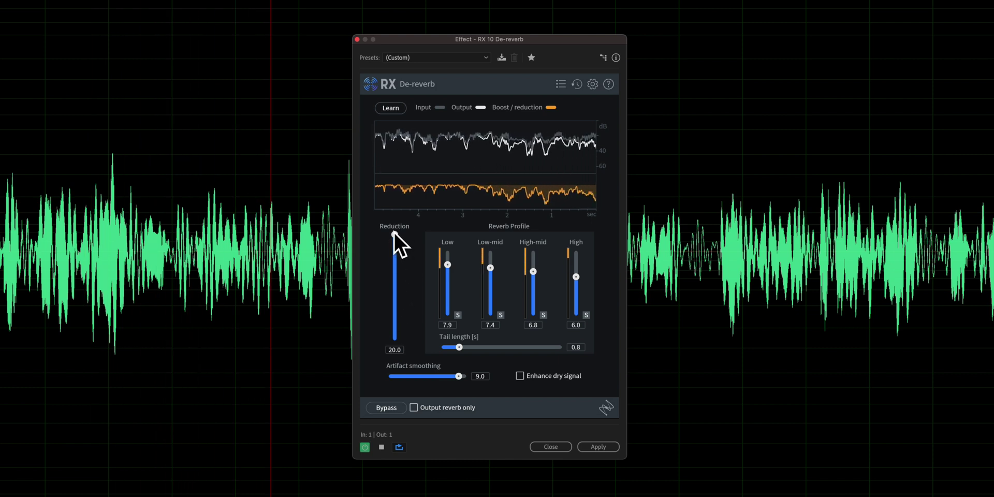
pyautogui.moveTo(392, 235); pyautogui.dragTo(393, 262)
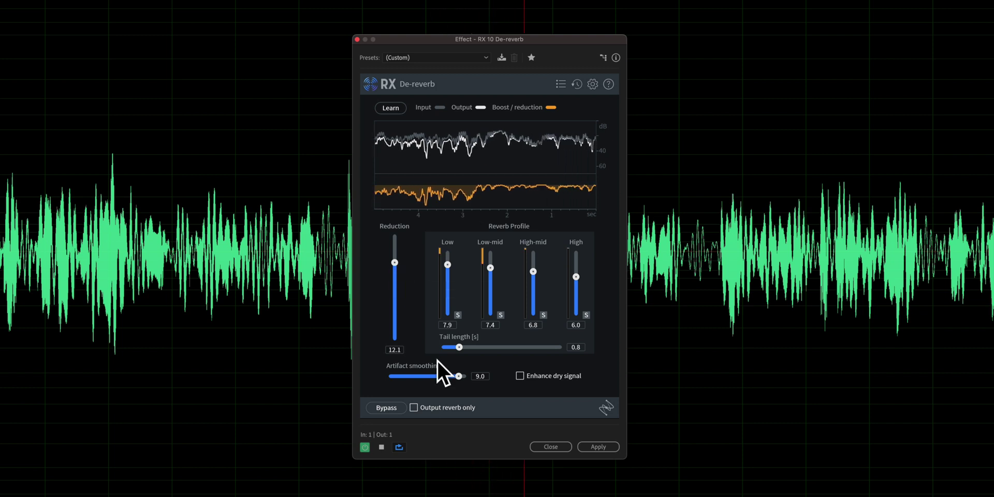
# Audition Artifact smoothing at 10.0 and 0.0, and set it to about 8.8.
pyautogui.moveTo(458, 376); pyautogui.dragTo(510, 380)
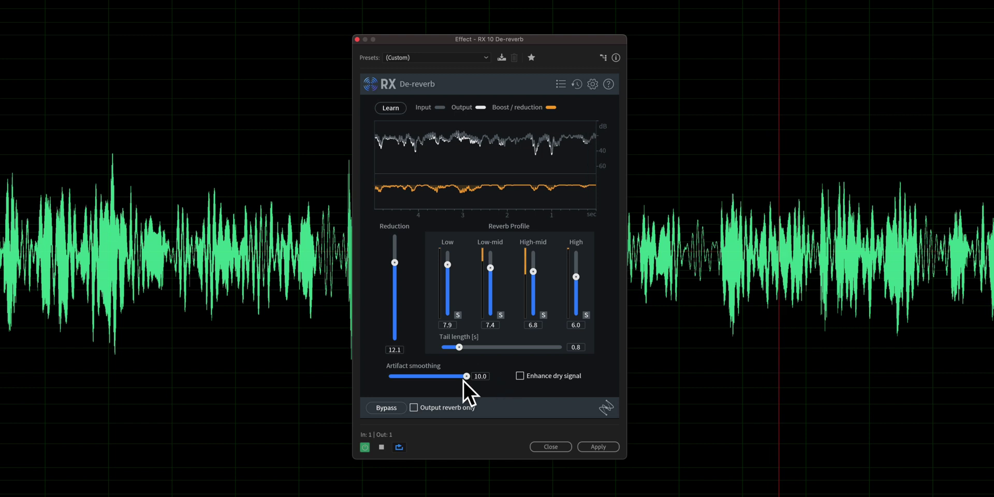
pyautogui.moveTo(467, 377); pyautogui.dragTo(328, 371)
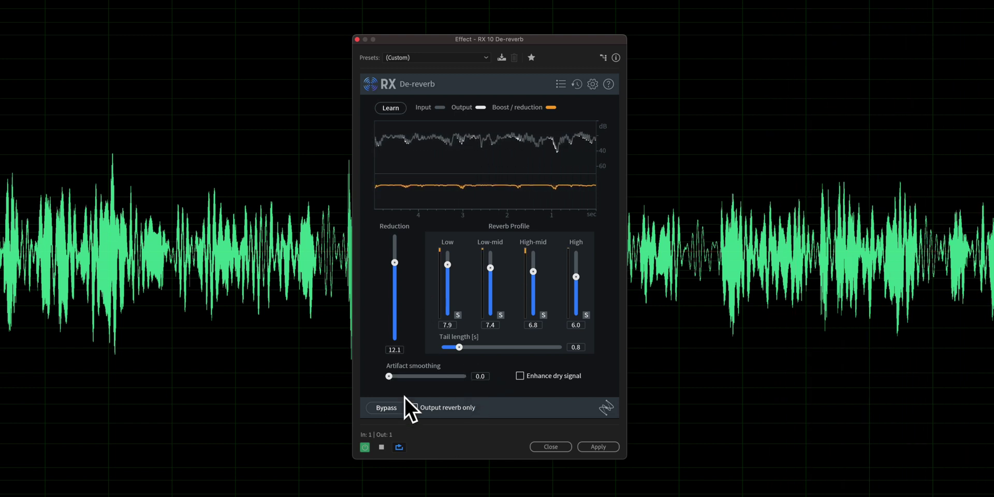
pyautogui.moveTo(389, 377); pyautogui.dragTo(459, 381)
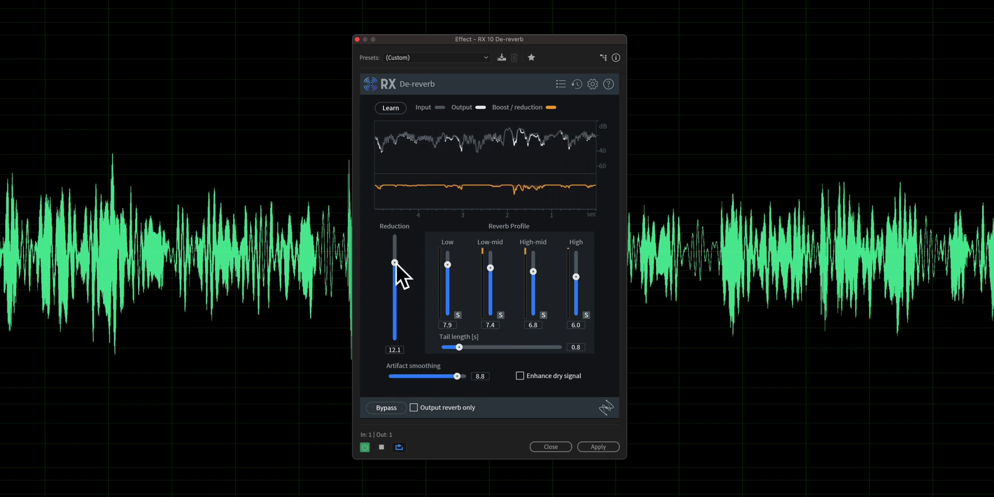
# Compare Reduction at about 8.2 and 11.3, set it to about 9.3, and stop playback.
pyautogui.moveTo(395, 263); pyautogui.dragTo(394, 274)
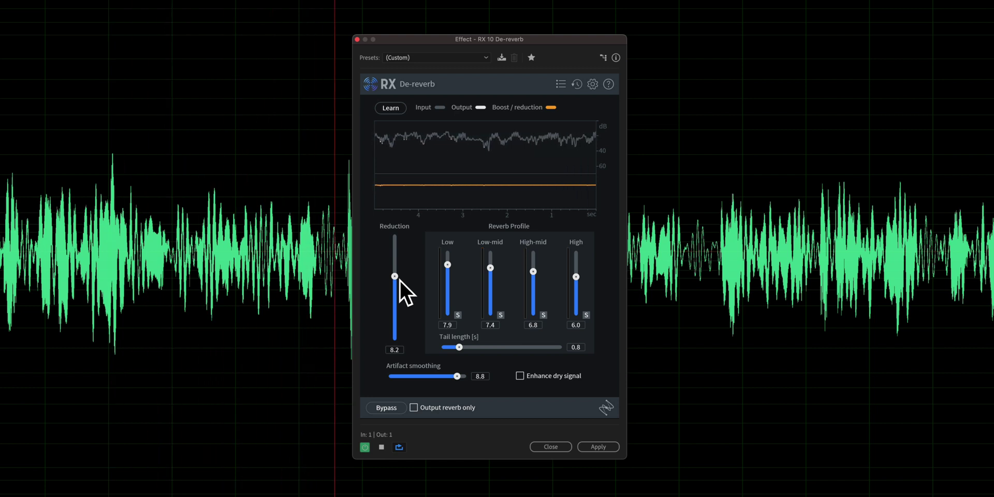
pyautogui.moveTo(393, 278); pyautogui.dragTo(392, 263)
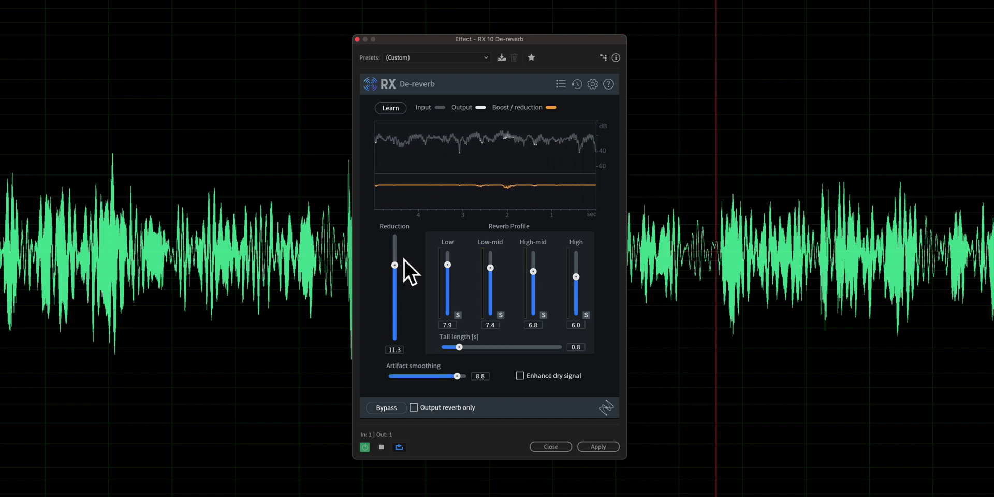
pyautogui.moveTo(393, 265); pyautogui.dragTo(393, 272)
pyautogui.press('space')
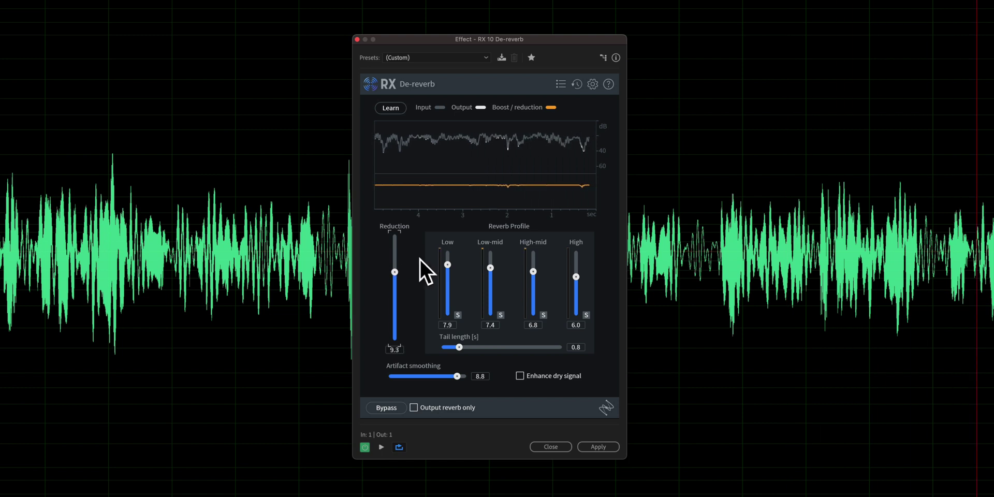